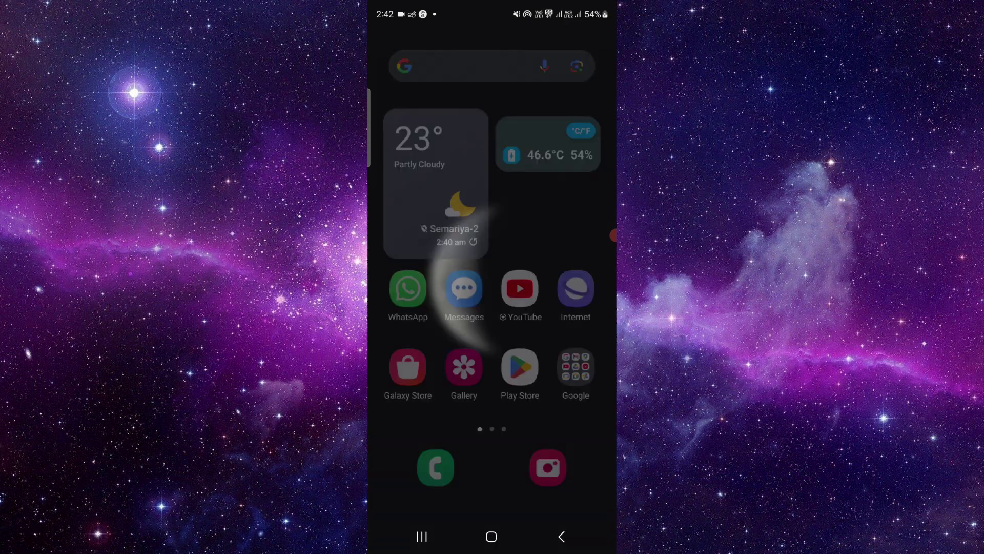
pyautogui.scroll(-3, 492, 346)
# Step: Launch Roblox from the Android app drawer to reach its welcome screen
pyautogui.click(519, 269)
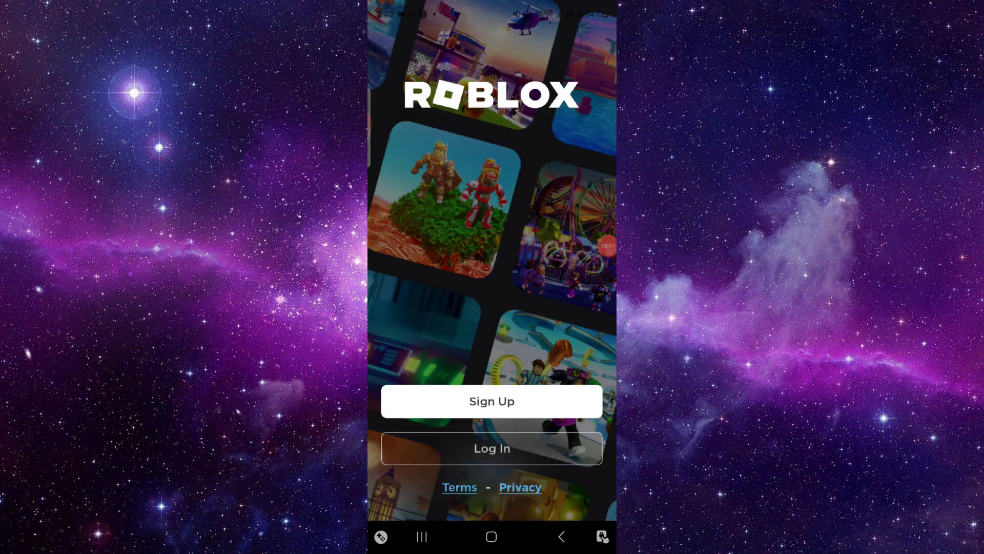
# Step: Open the Roblox Log In form and dismiss Smart Lock with NONE OF THE ABOVE
pyautogui.click(492, 448)
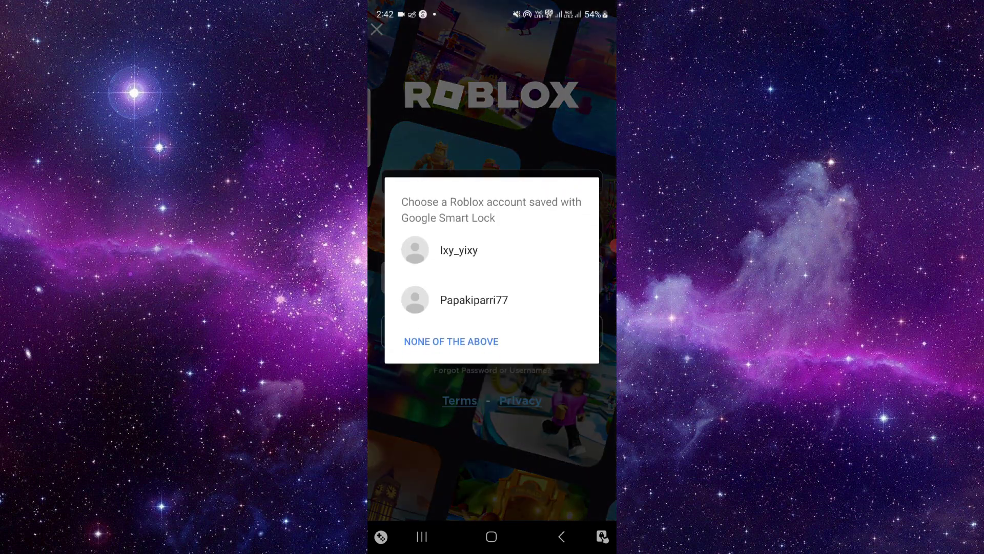
pyautogui.click(451, 342)
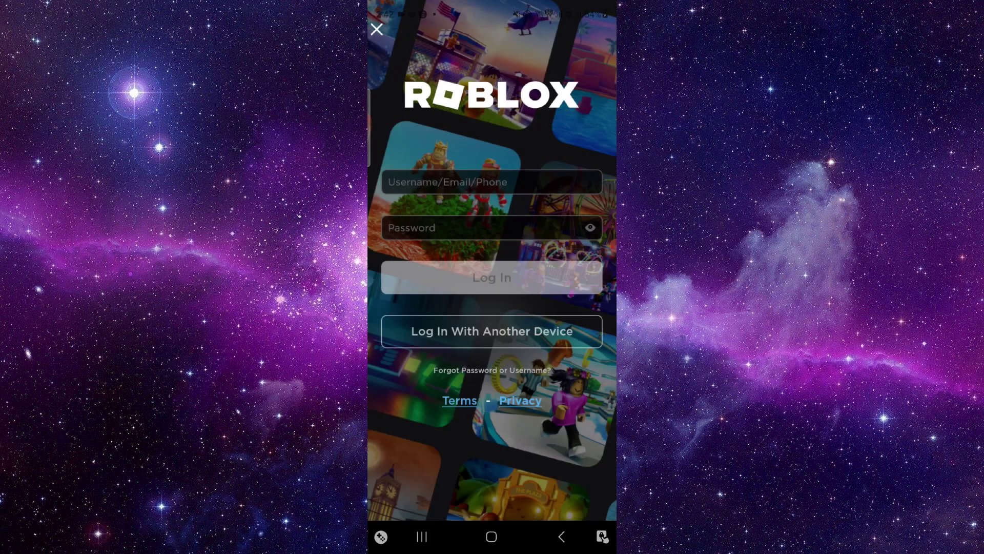